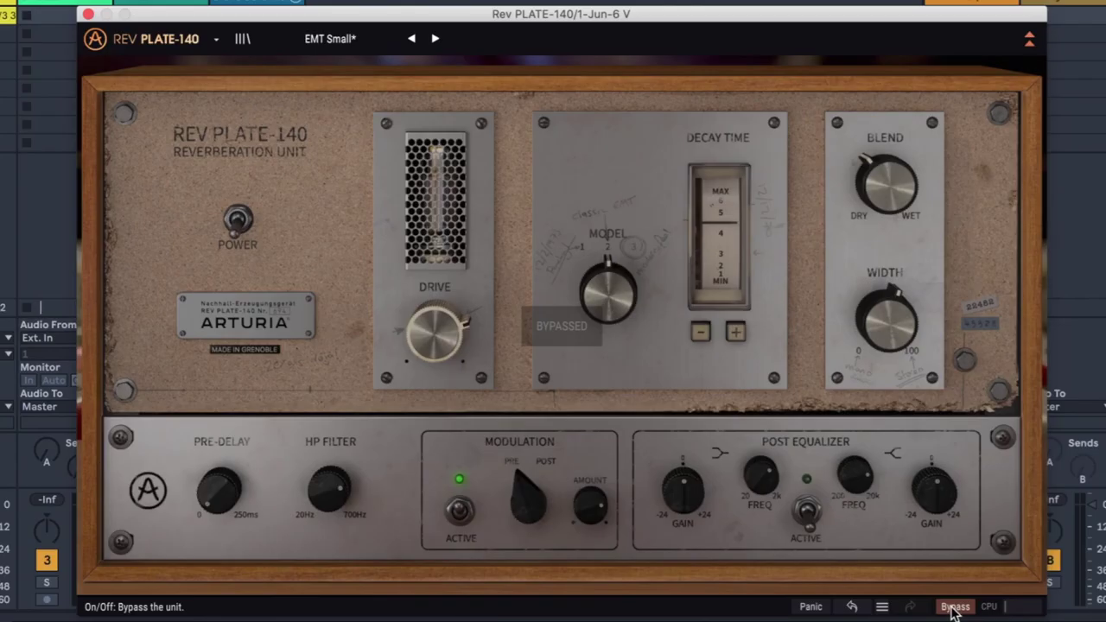
click(898, 501)
click(956, 607)
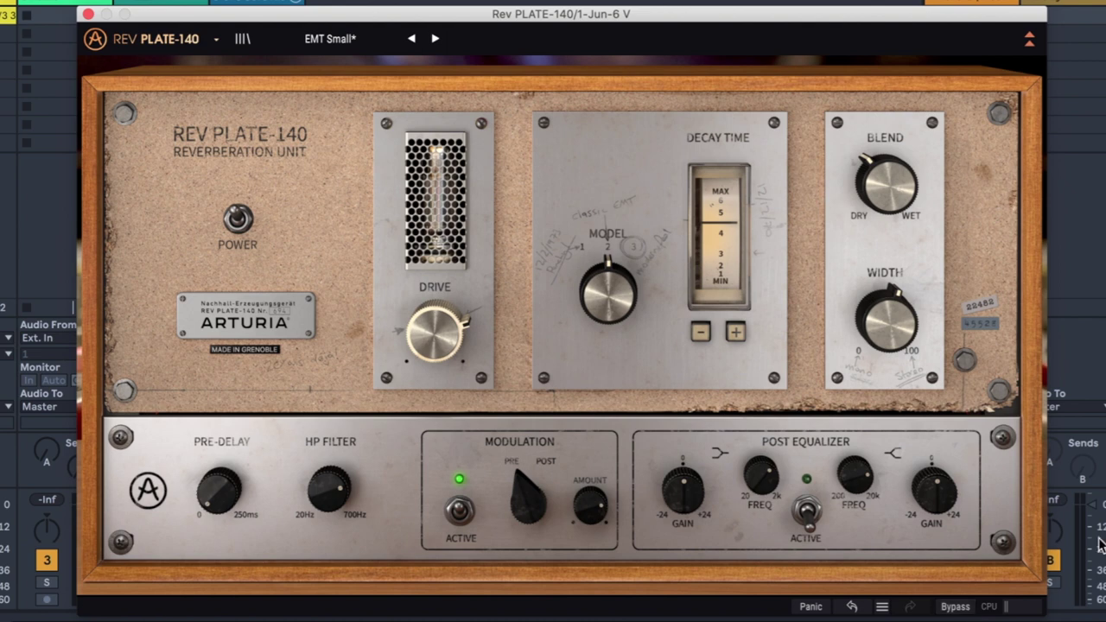
Switch track 3 off with F3 while Rev PLATE-140 stays open.
mouse_move(885, 190)
key(F3)
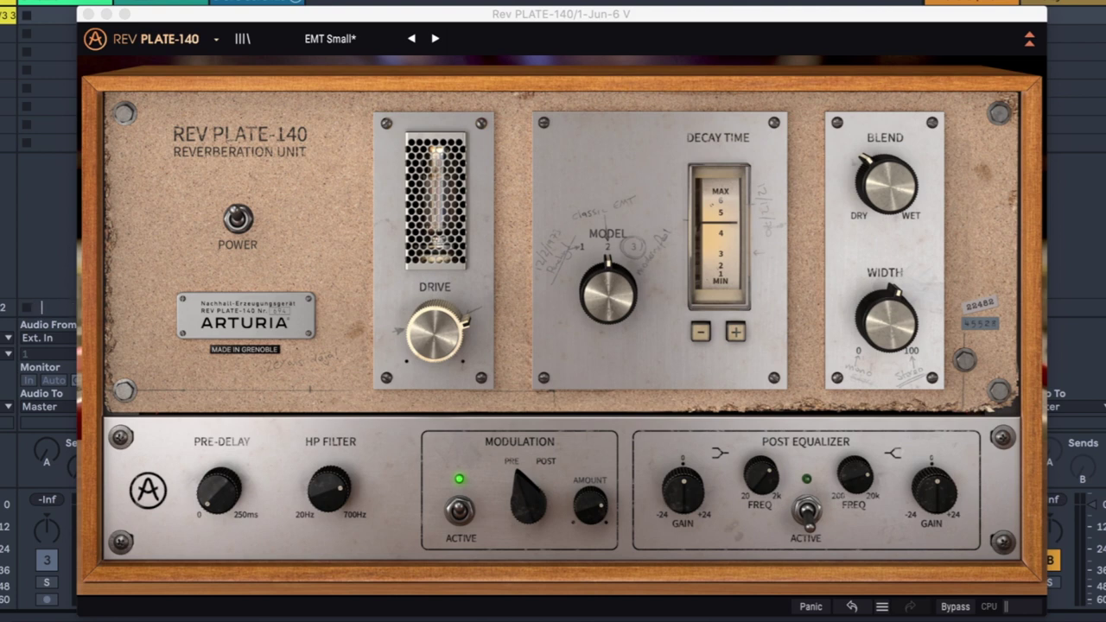
Switch to plate model 3, lengthen the decay and push the blend toward wet.
click(606, 294)
click(606, 294)
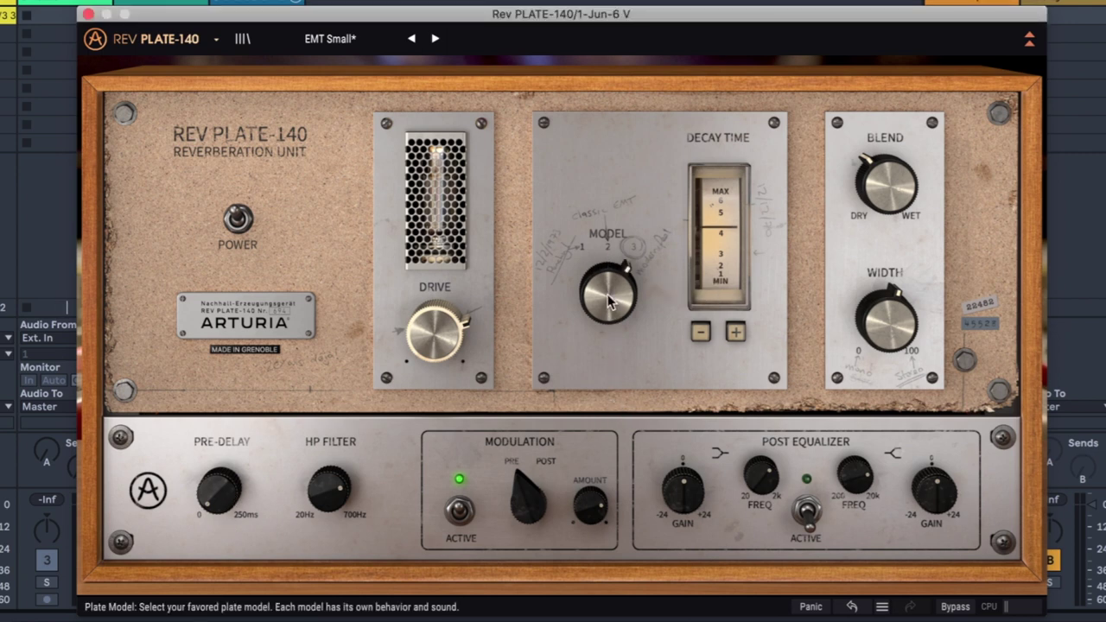
click(737, 335)
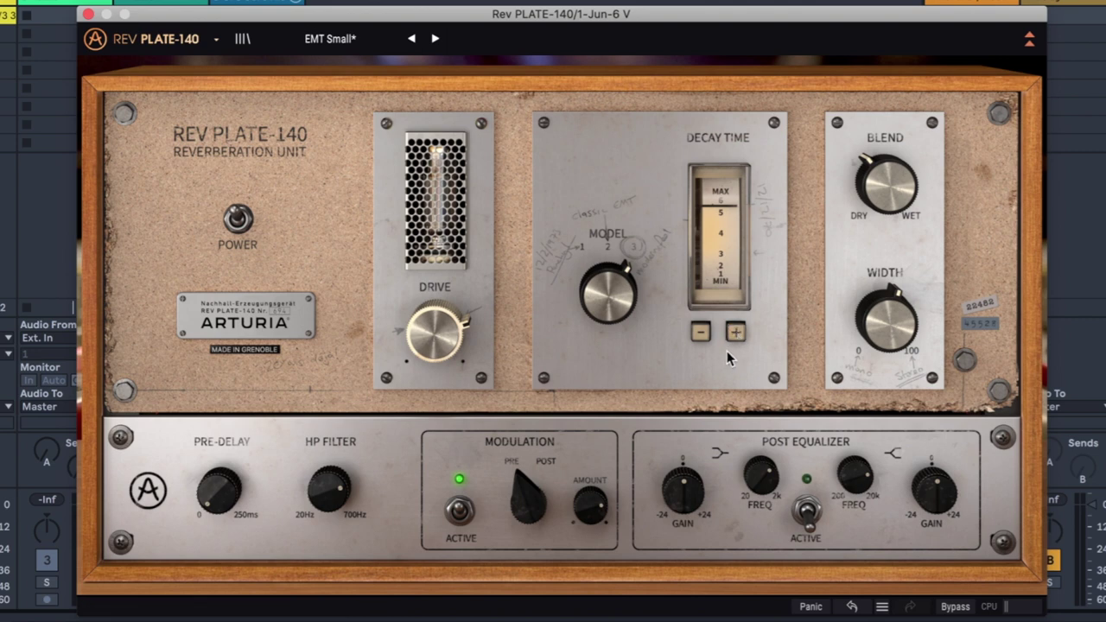
drag(904, 201, 904, 162)
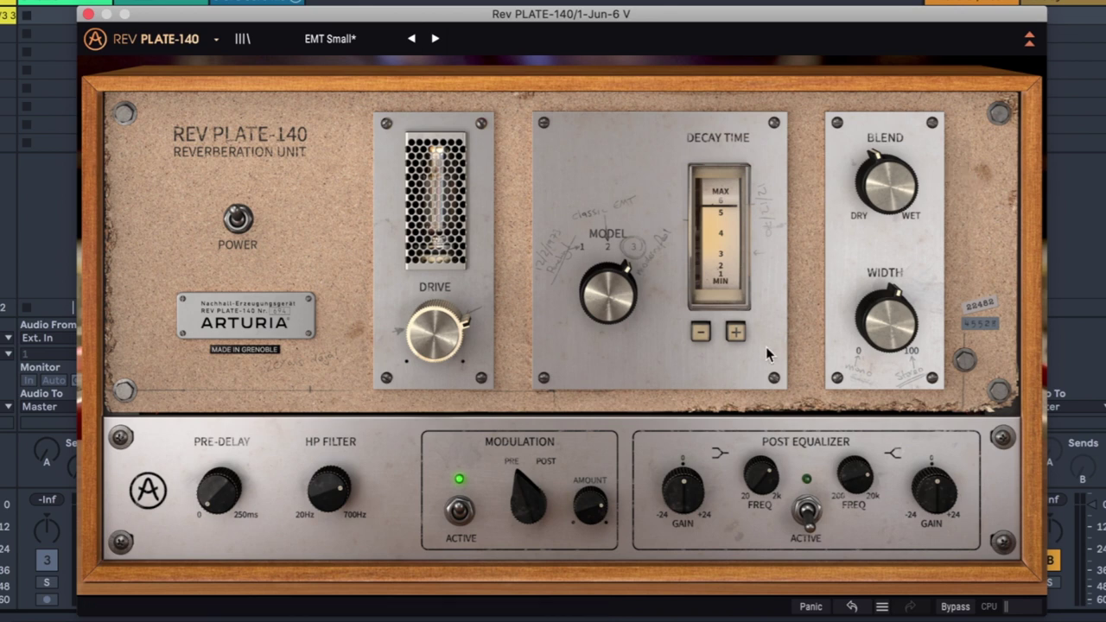
click(700, 335)
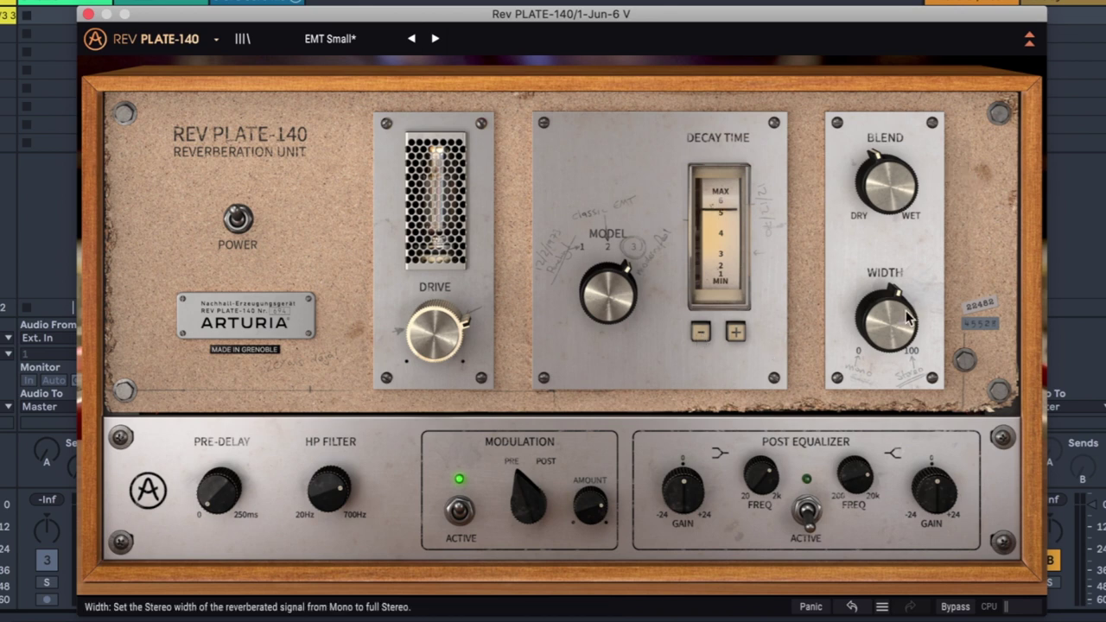
Narrow the stereo width slightly and raise the drive to -6.41 dB.
drag(925, 313, 926, 298)
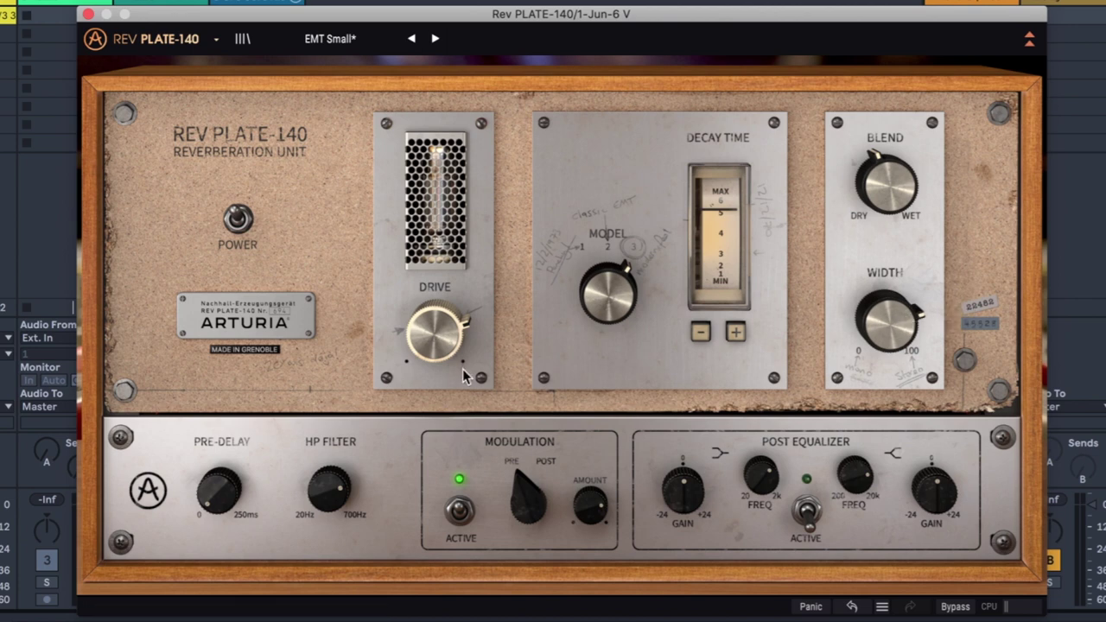
mouse_move(433, 350)
mouse_move(432, 350)
mouse_down()
mouse_move(432, 331)
mouse_move(426, 350)
mouse_up()
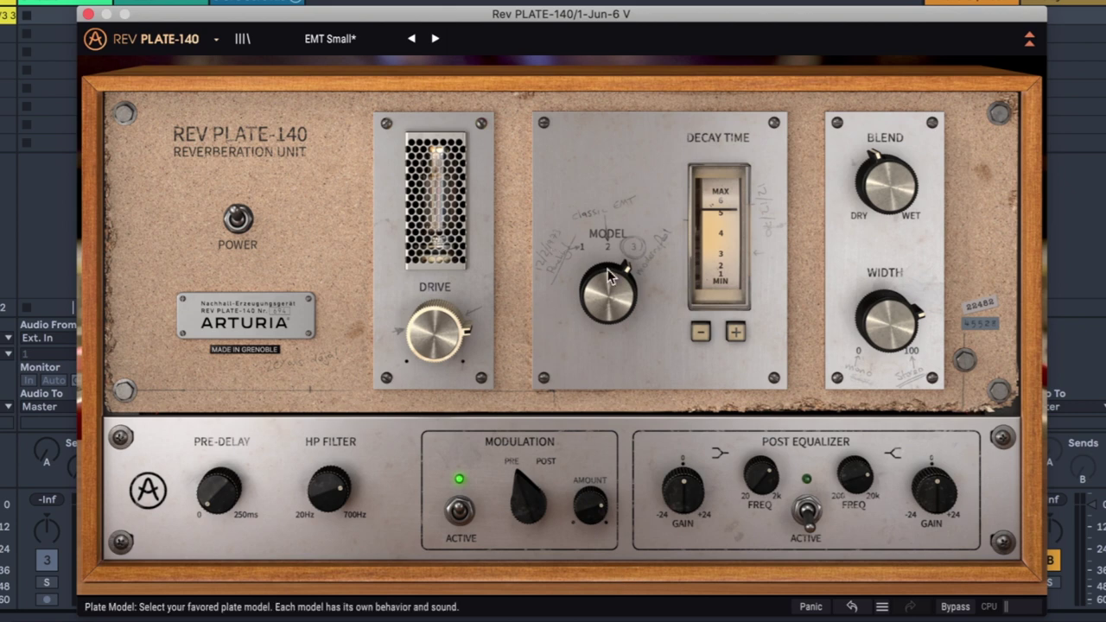
Switch to plate model 1, set the blend to about 0.74 and shorten the decay.
drag(609, 292, 661, 330)
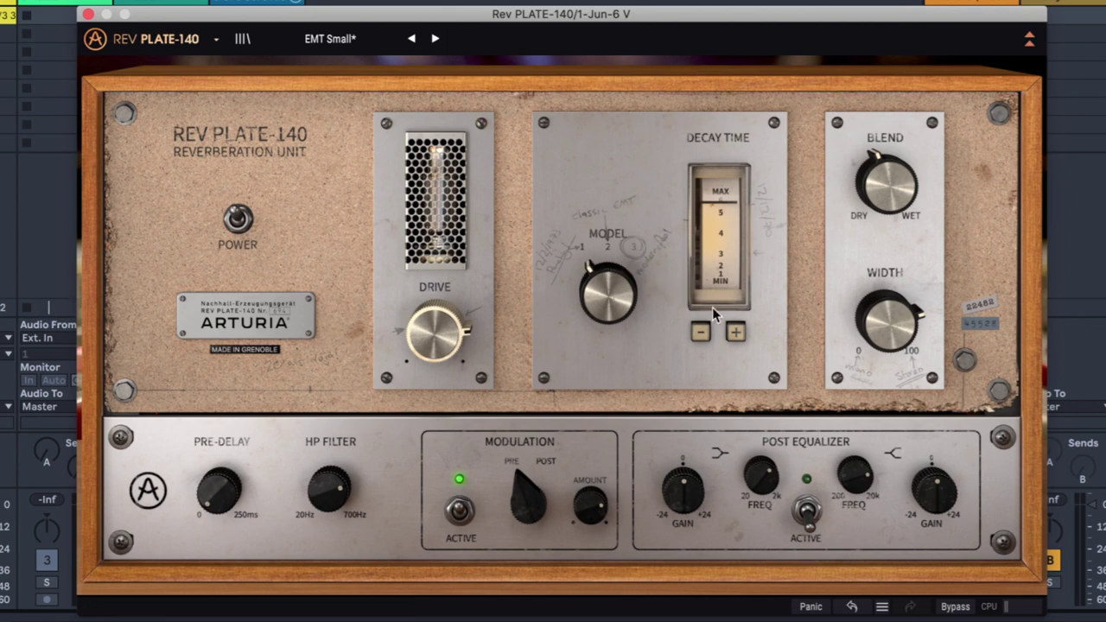
mouse_move(895, 186)
drag(896, 186, 895, 160)
click(698, 336)
click(699, 335)
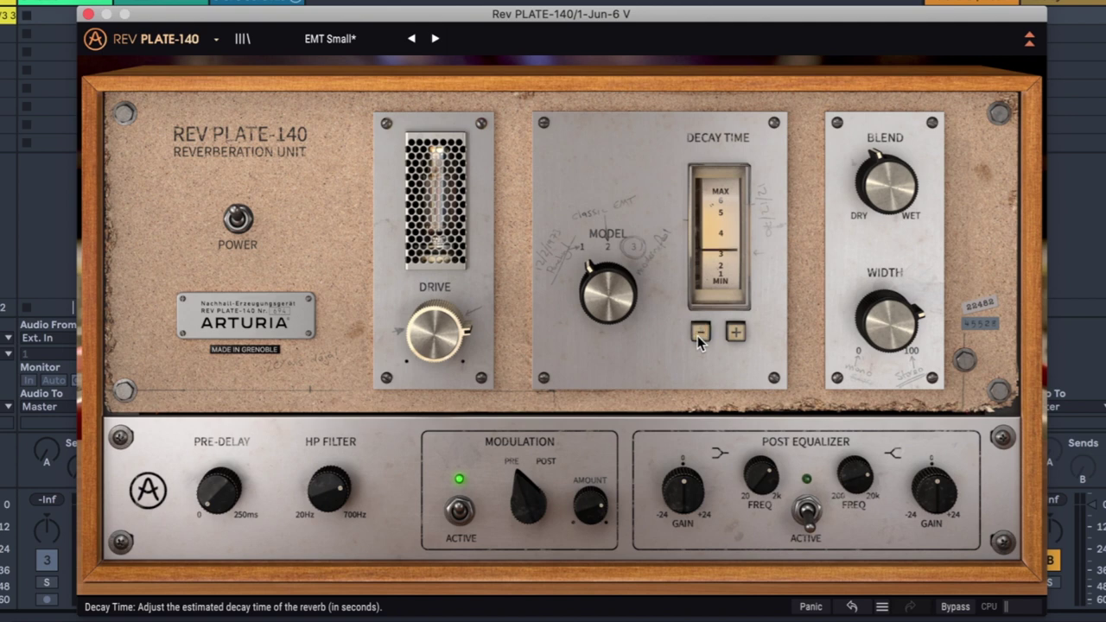
click(737, 335)
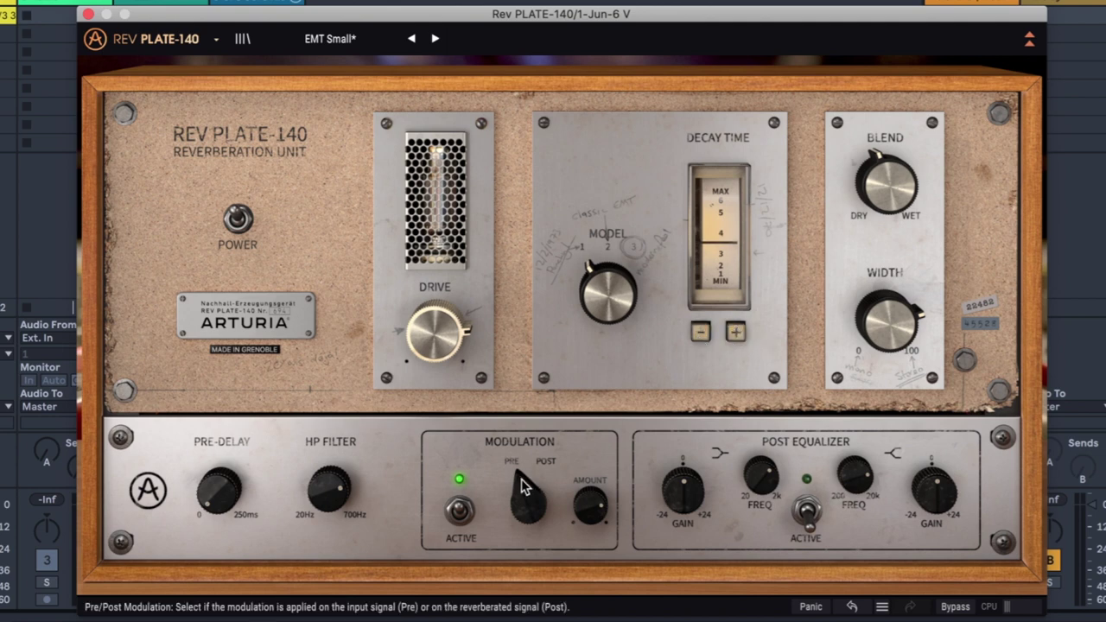
Apply modulation post-reverb, set the high-pass to 450 Hz and pre-delay to 29.0 ms.
drag(591, 507, 592, 490)
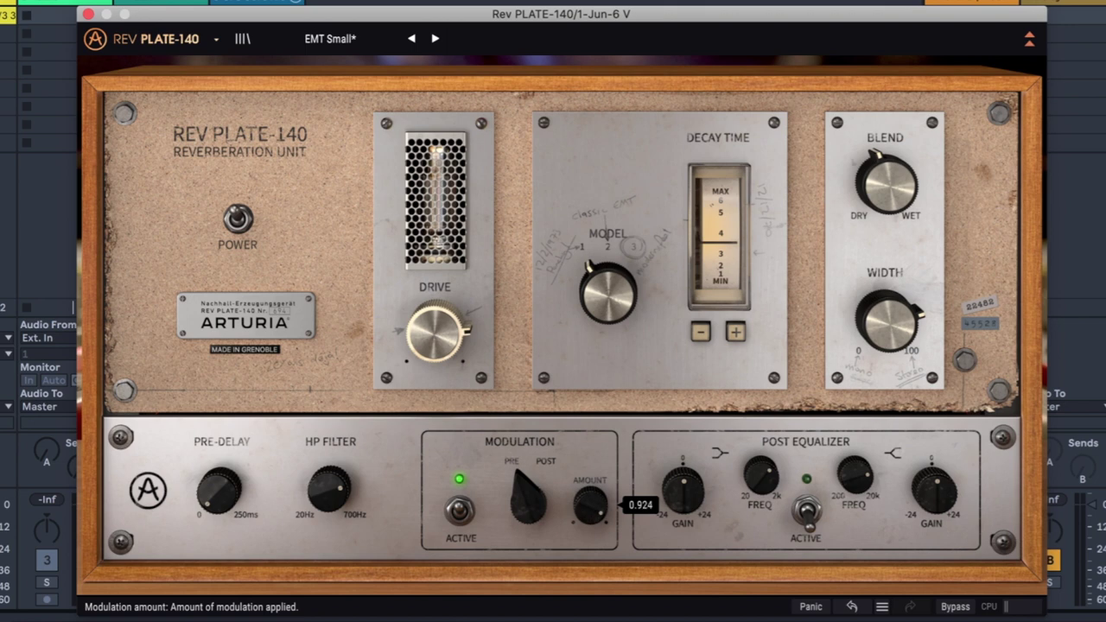
click(527, 502)
drag(605, 504, 603, 512)
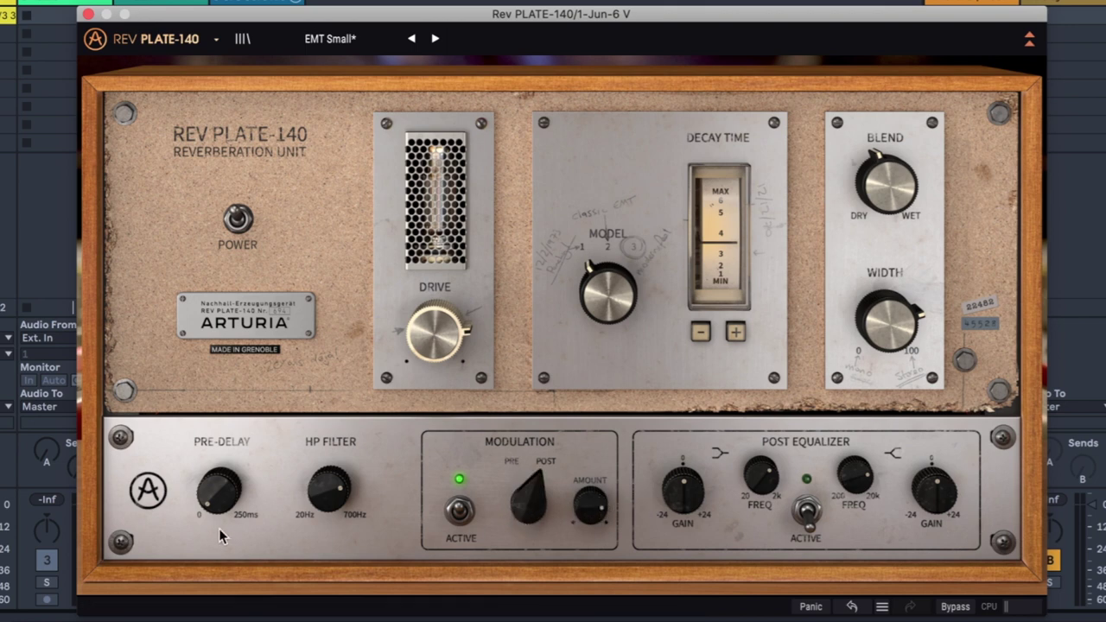
drag(328, 490, 328, 477)
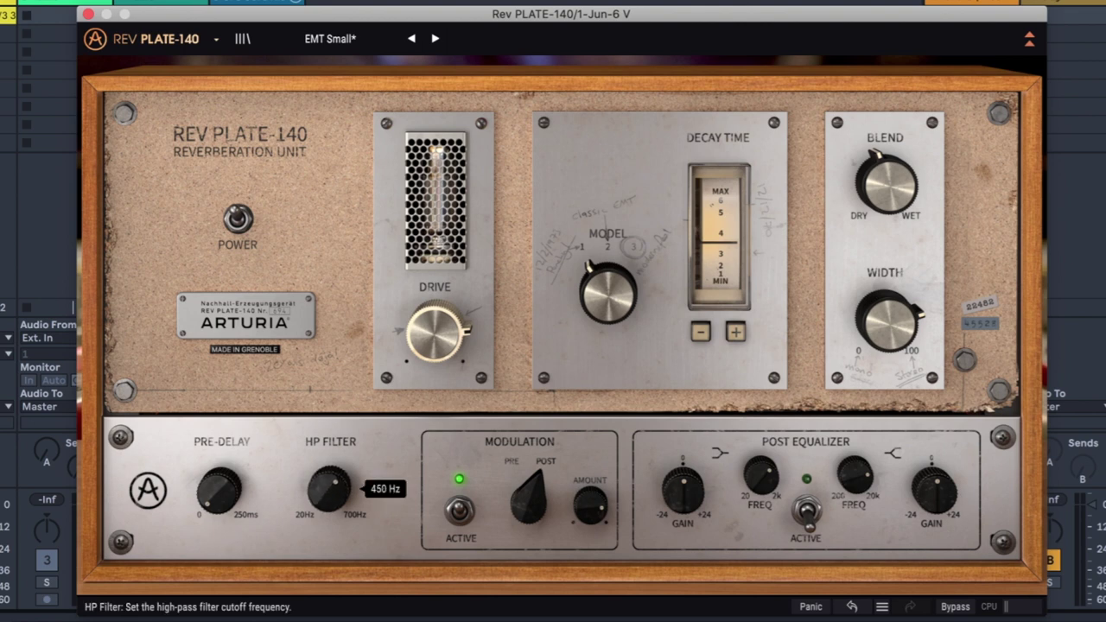
drag(219, 490, 218, 474)
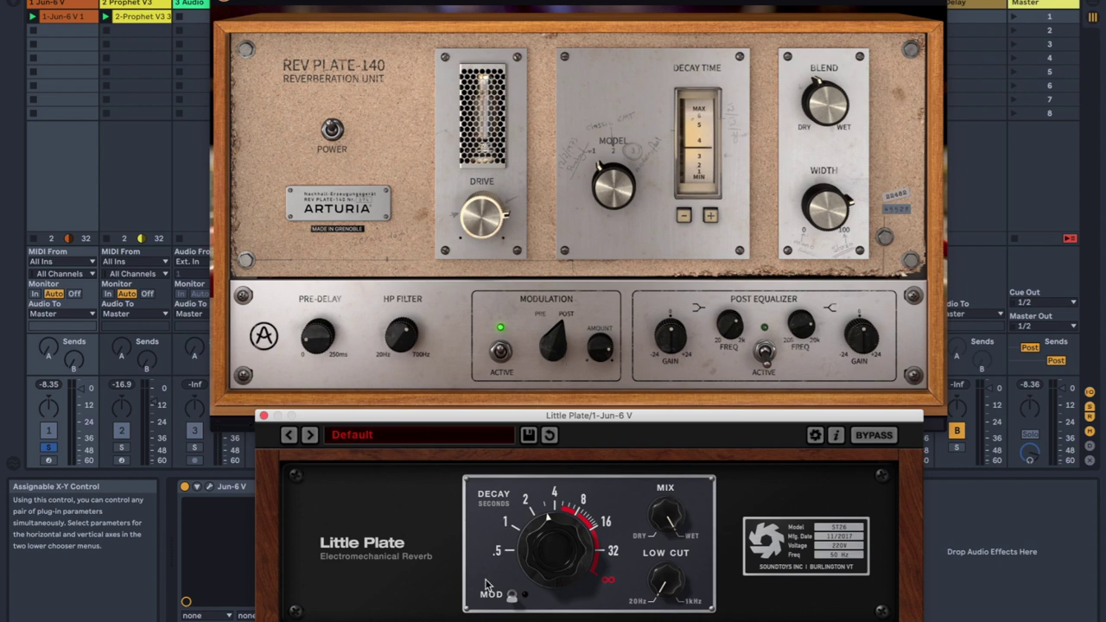
Turn on Little Plate's MOD toggle so its red LED lights.
click(513, 595)
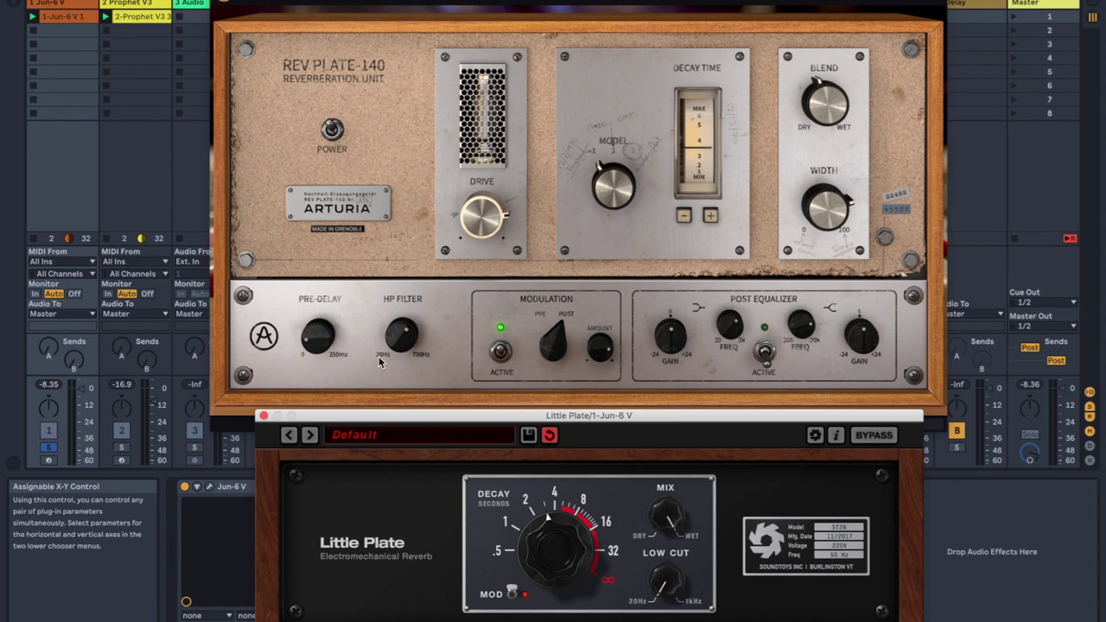
mouse_move(412, 347)
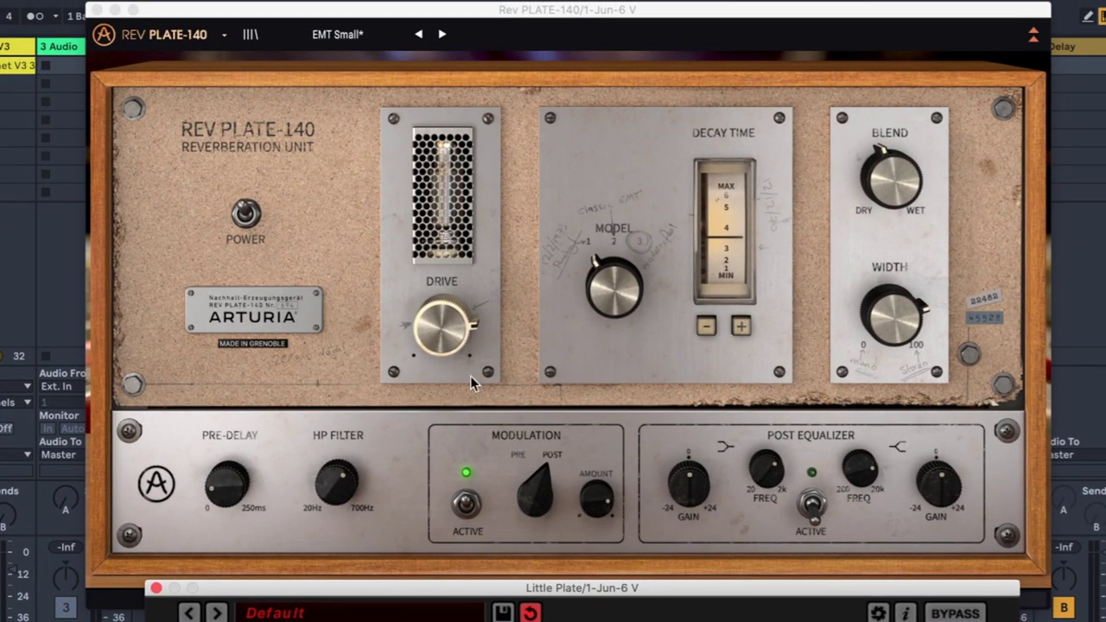
click(1034, 34)
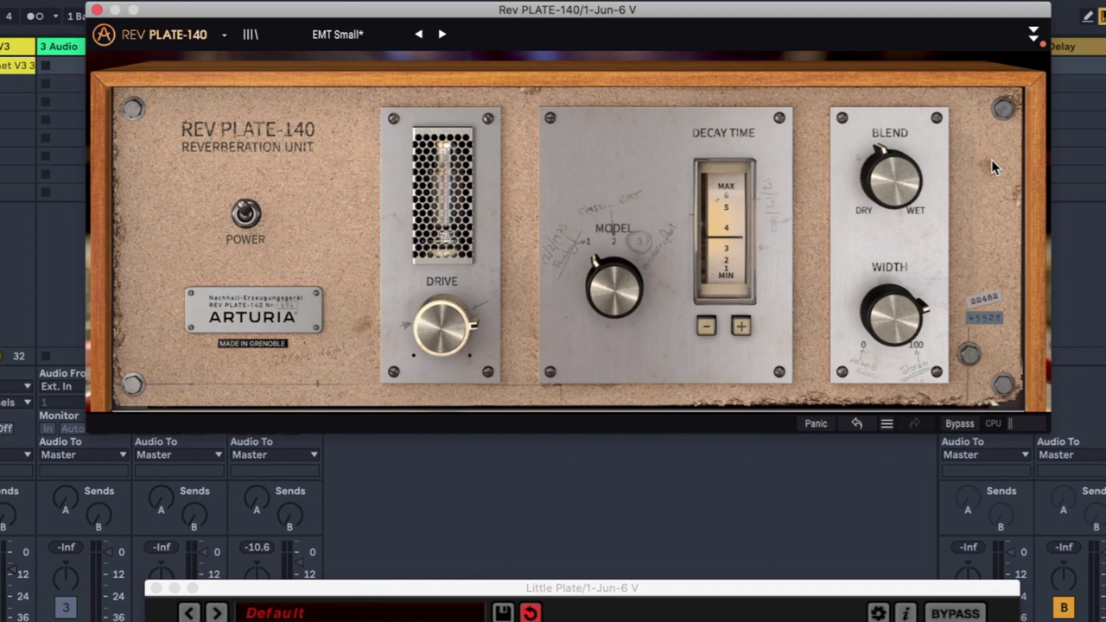
click(1033, 34)
mouse_move(325, 493)
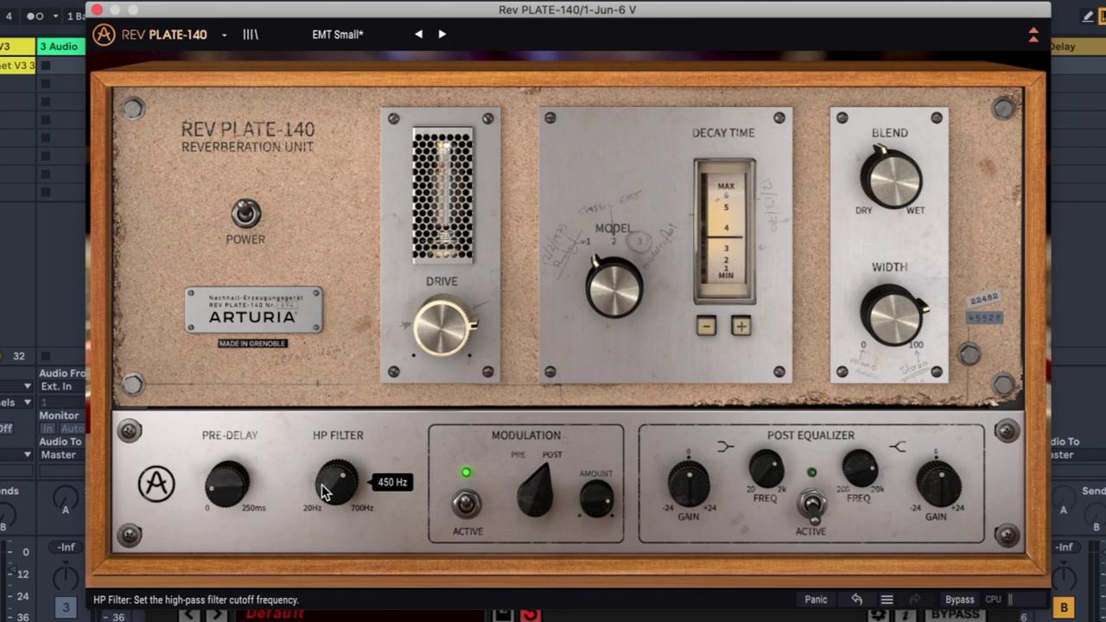
mouse_move(762, 480)
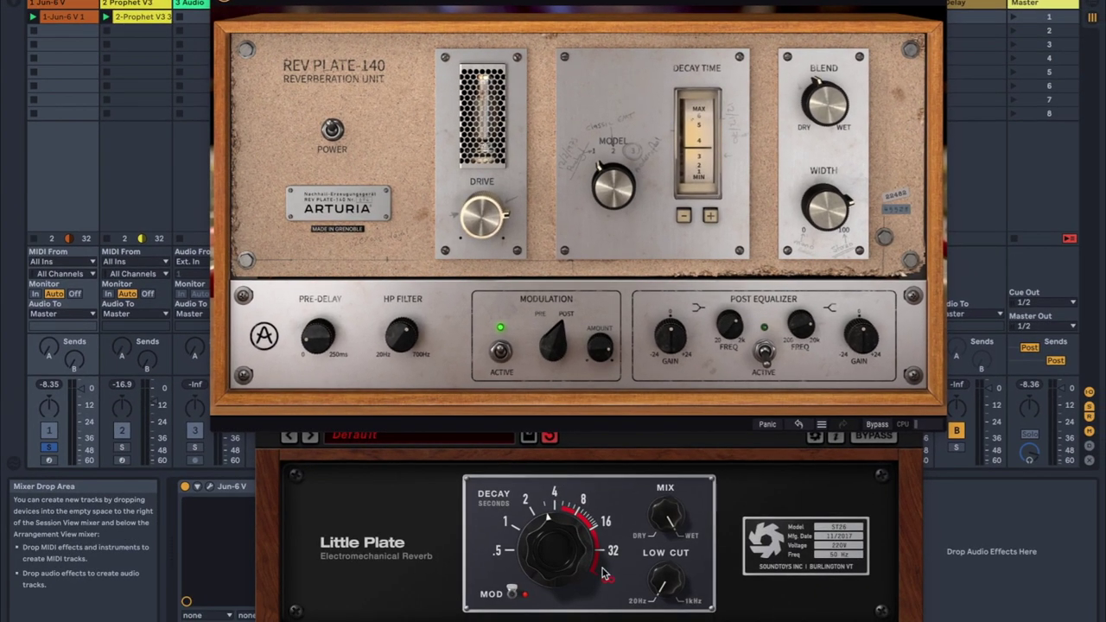
Step Rev PLATE-140's decay time down to its minimum.
click(988, 532)
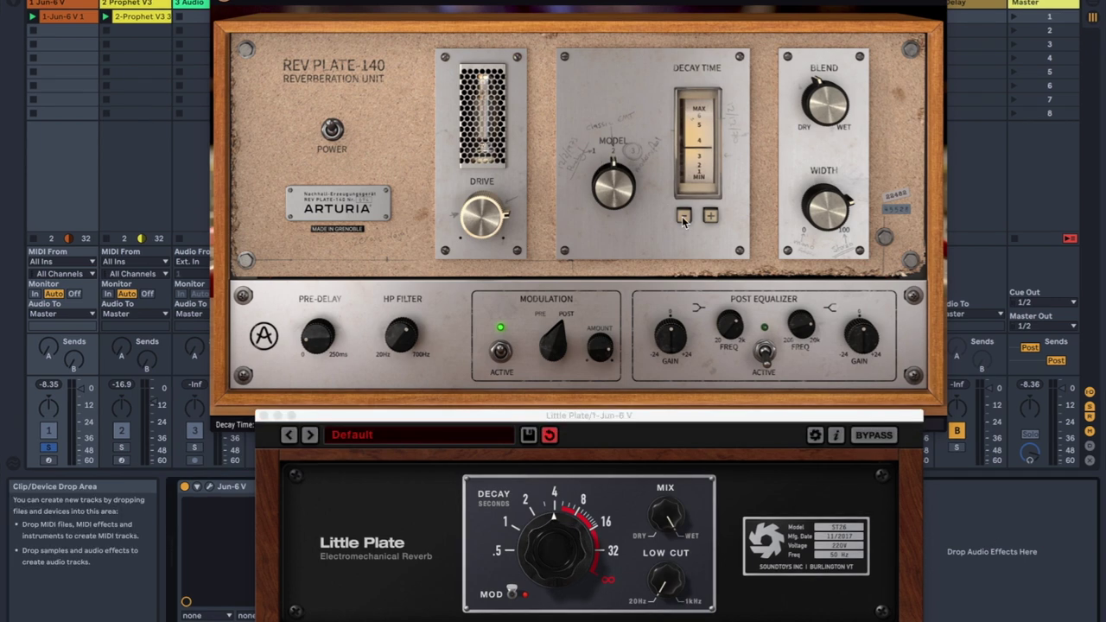
click(682, 216)
click(711, 216)
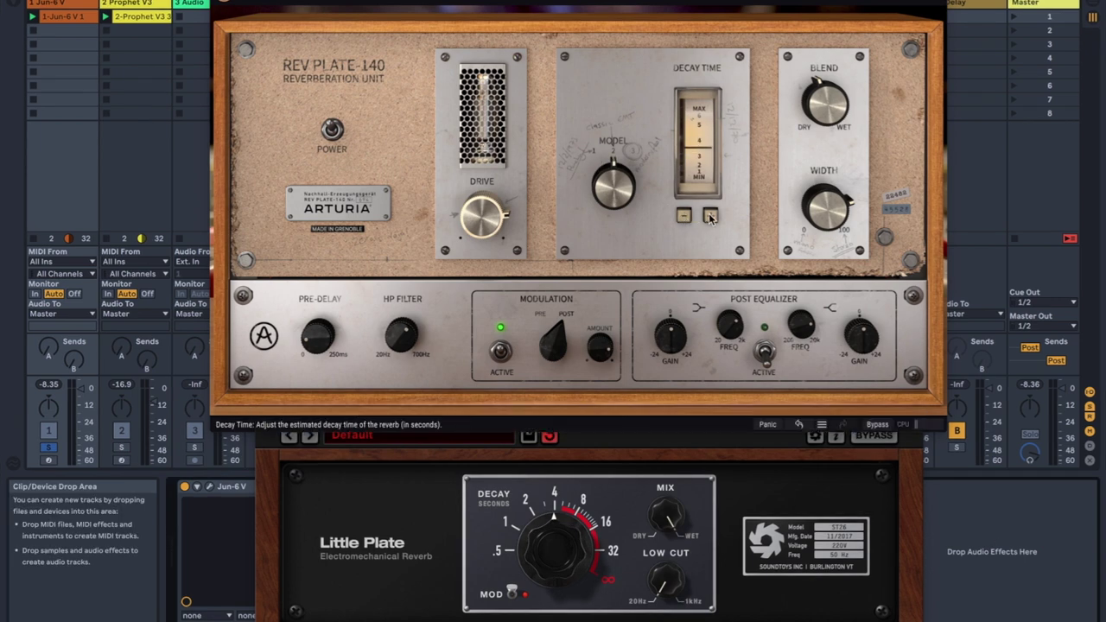
click(711, 216)
click(711, 216)
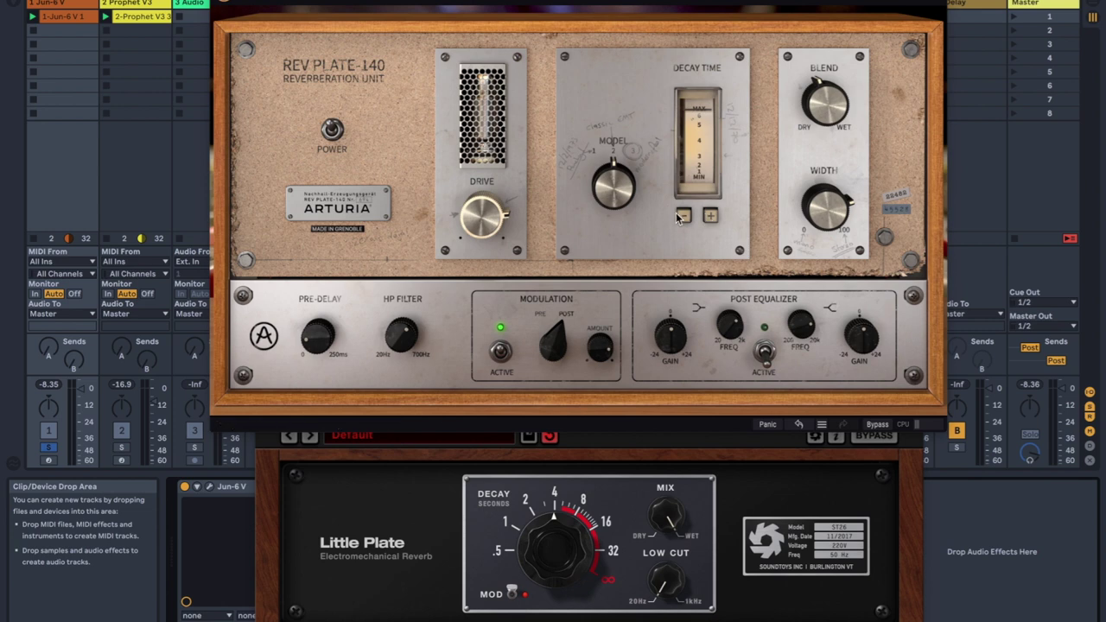
click(683, 216)
click(683, 217)
click(682, 216)
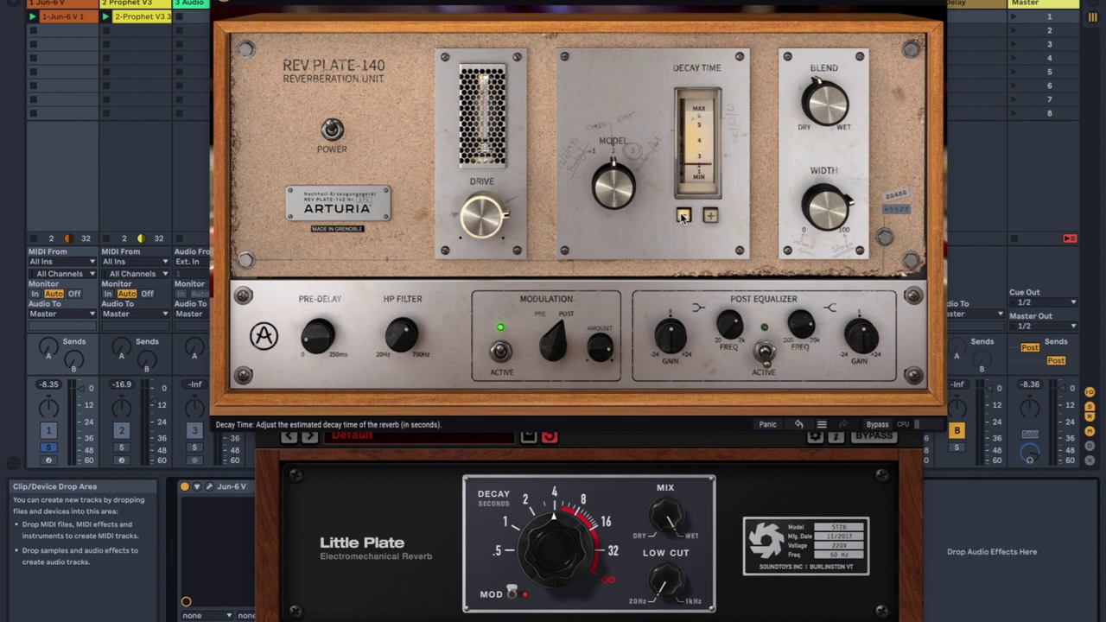
click(683, 216)
Step the decay time back up to its maximum.
click(711, 216)
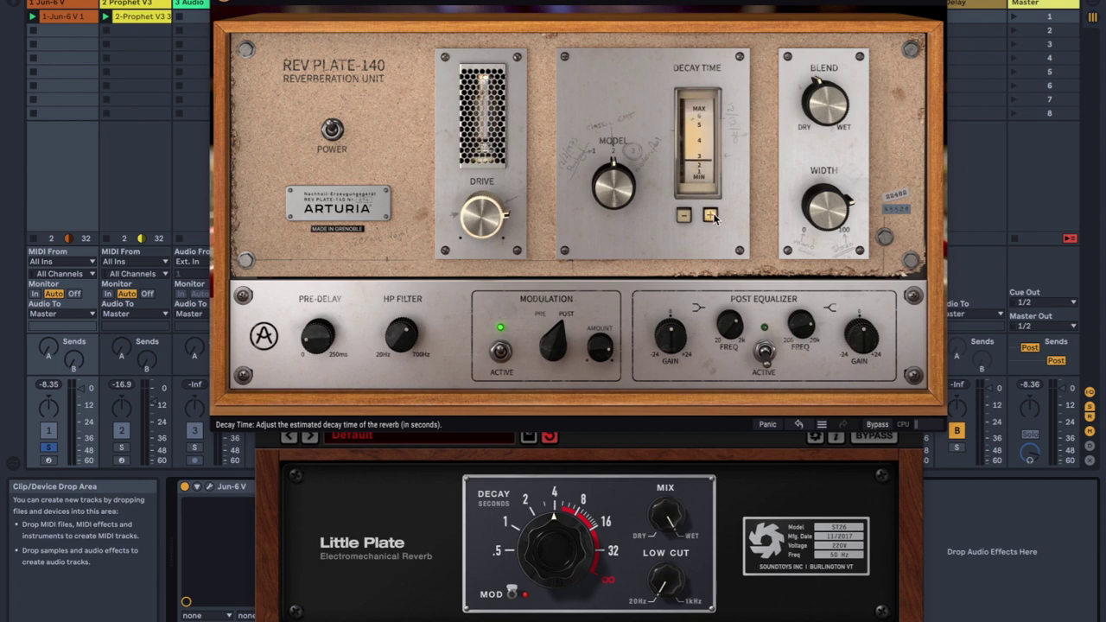
click(711, 216)
click(711, 216)
click(710, 216)
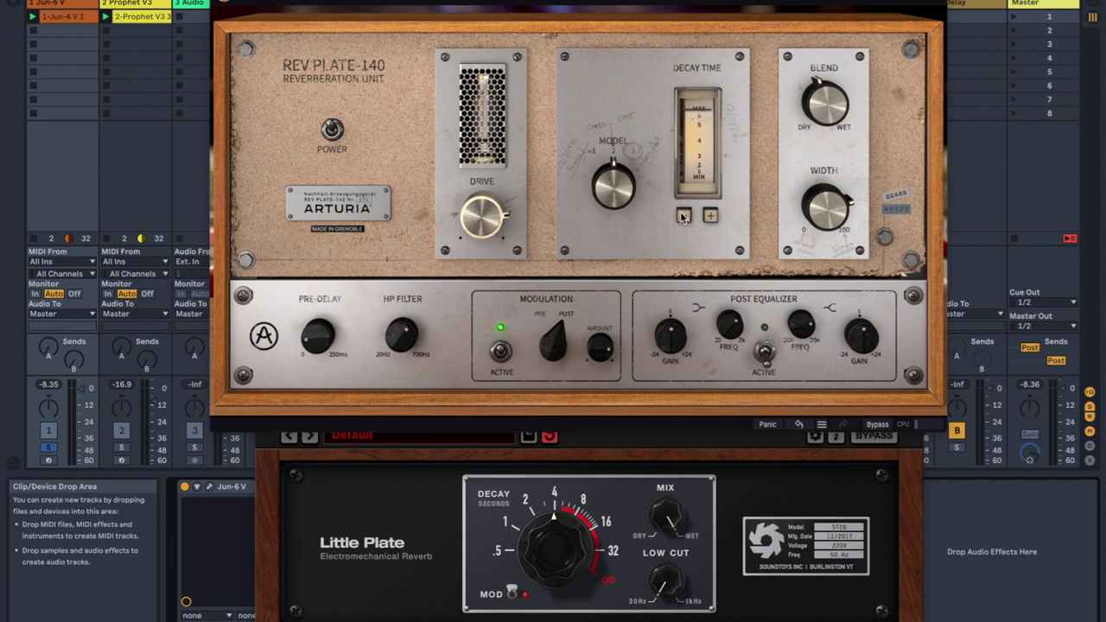
Turn Little Plate's DECAY knob down toward 1 second, then refocus Rev PLATE-140.
click(560, 557)
drag(560, 557, 542, 490)
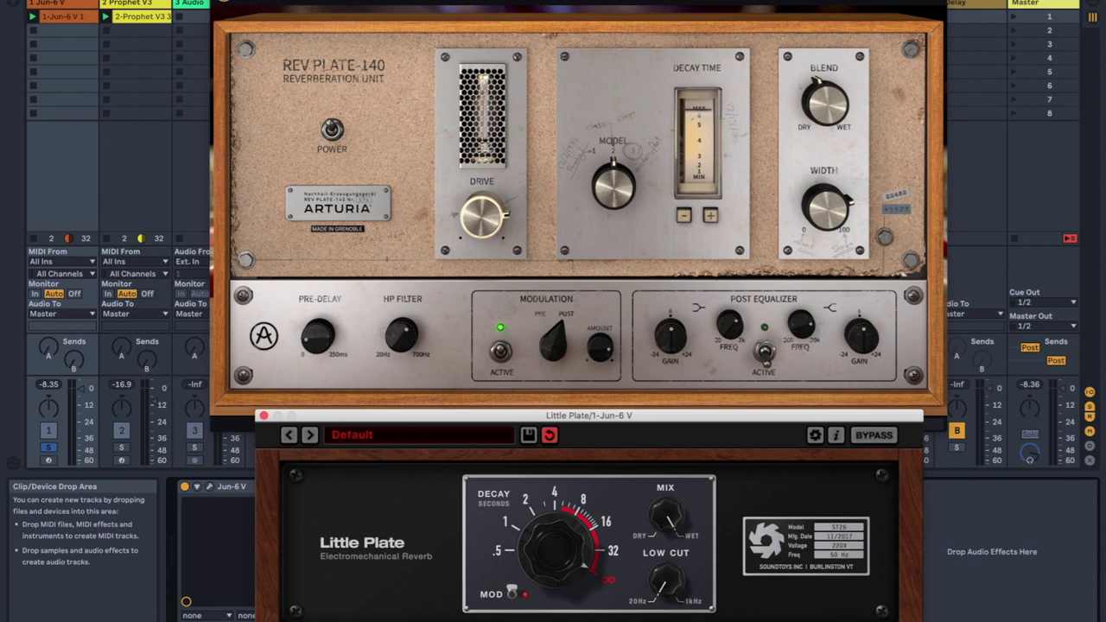
click(552, 233)
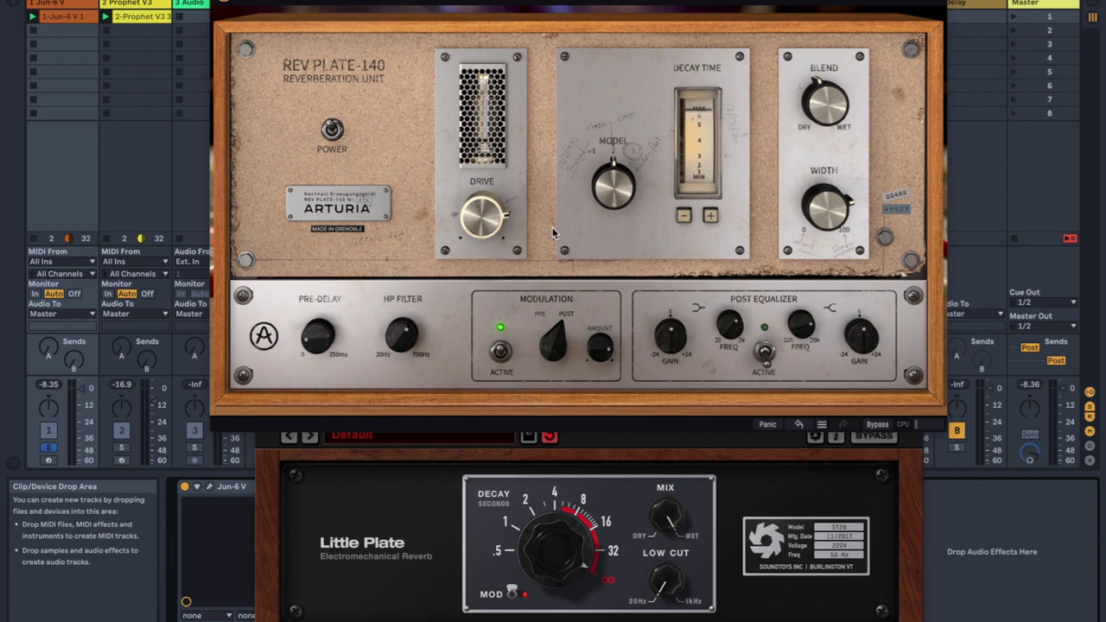
Focus Little Plate briefly, then bring Rev PLATE-140 back to the front.
click(390, 543)
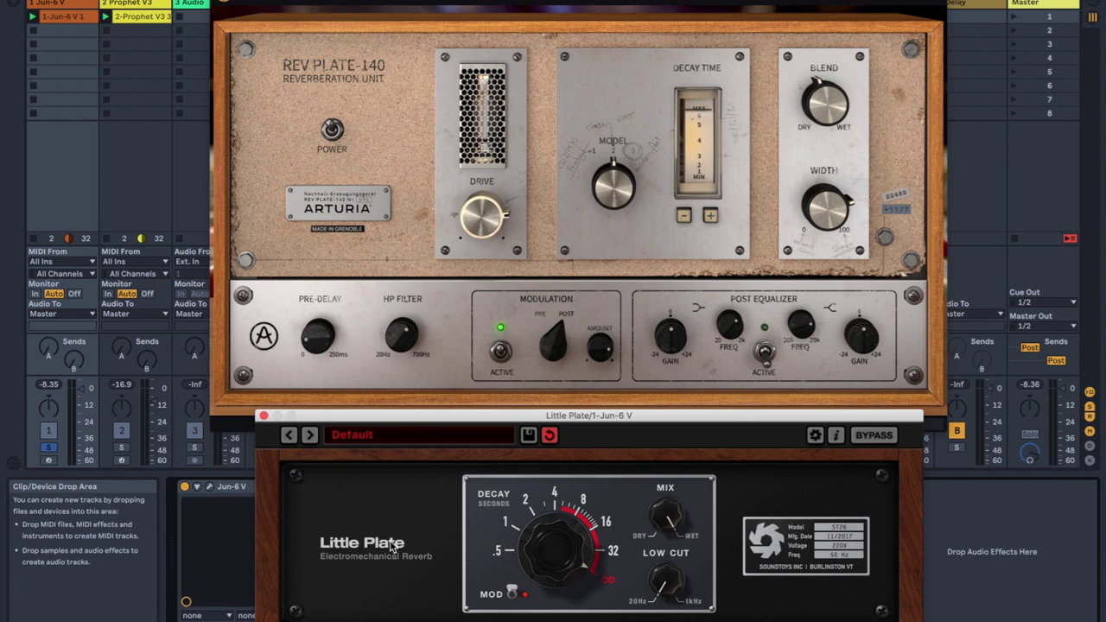
click(402, 252)
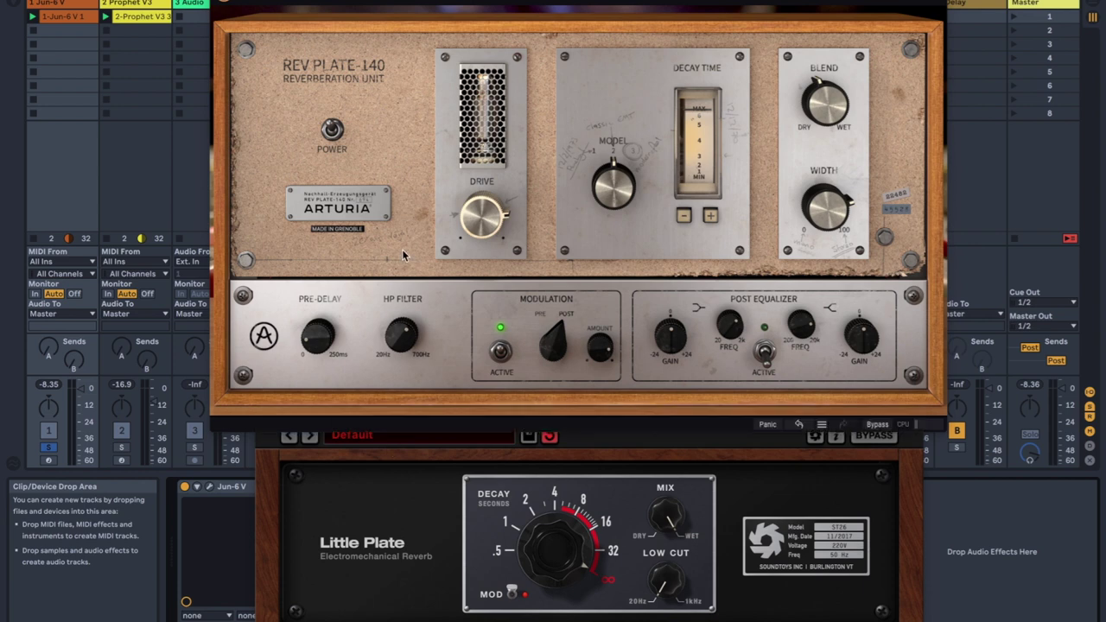